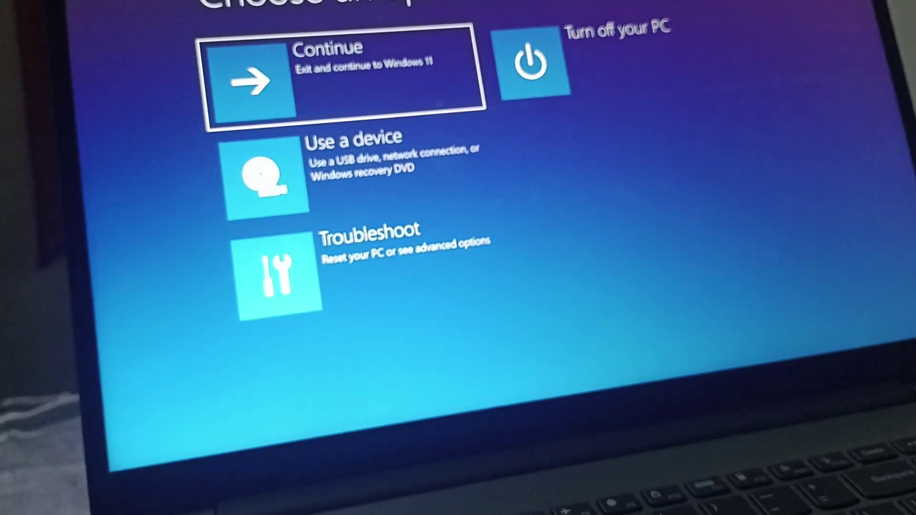
{"action": "key", "text": "Down"}
{"action": "key", "text": "Down"}
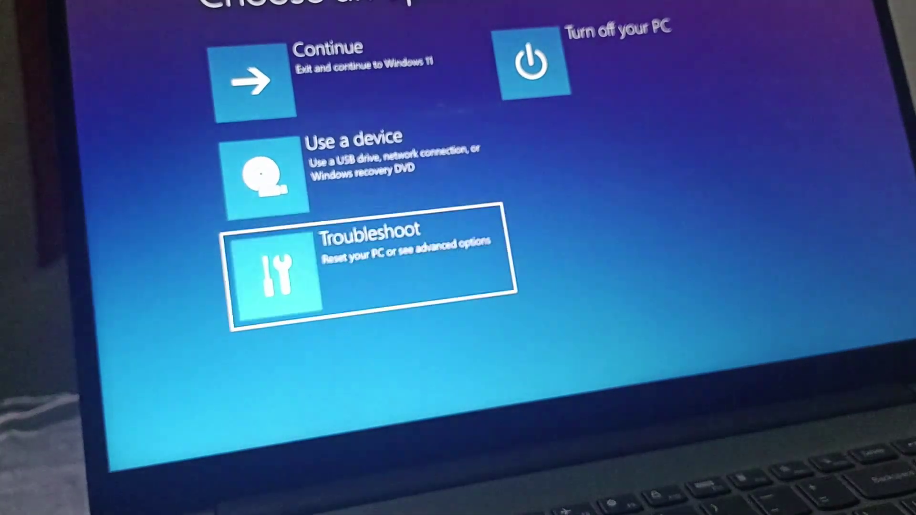
{"action": "key", "text": "Return"}
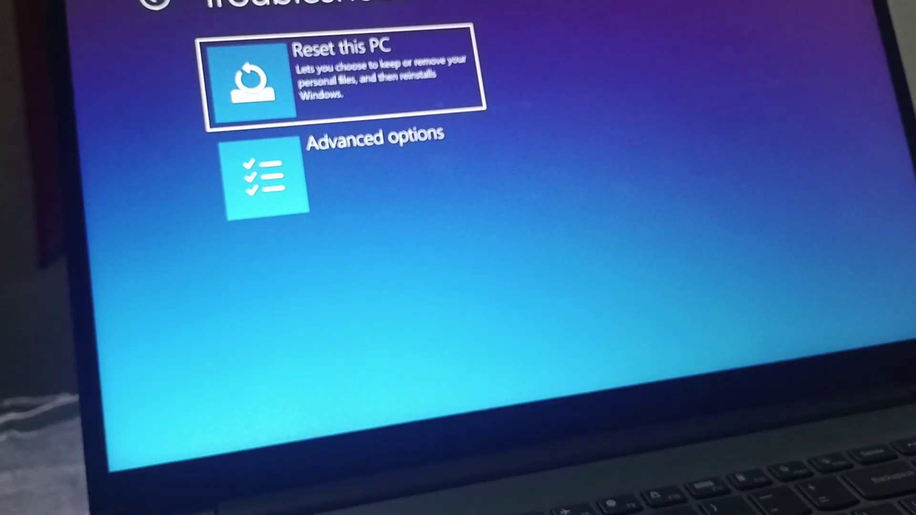
{"action": "key", "text": "Return"}
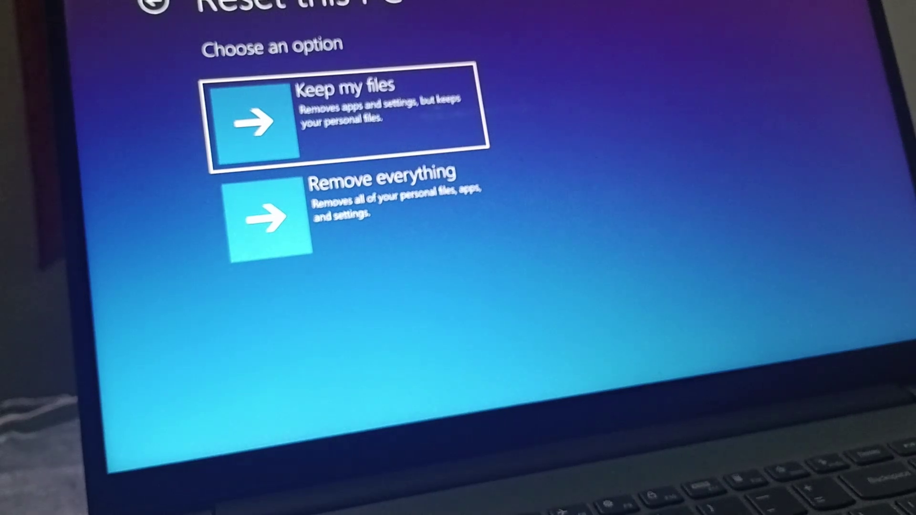
{"action": "key", "text": "BackSpace"}
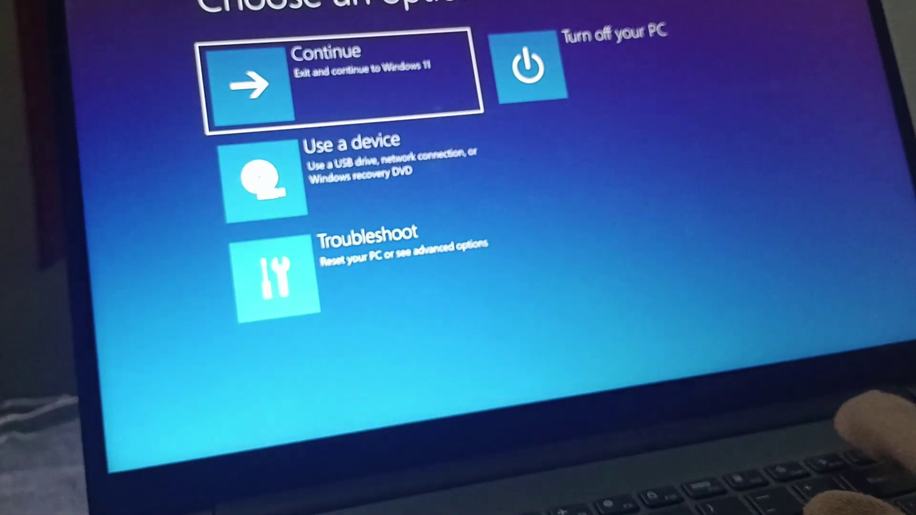